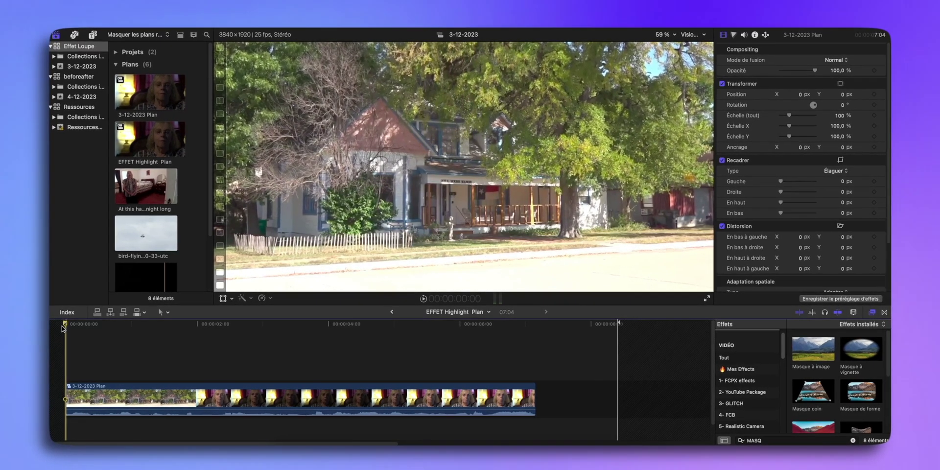
Step: Play the sample spotlight video, then bring the EFFET Highlight project's plumber and bird clips into view
key("space")
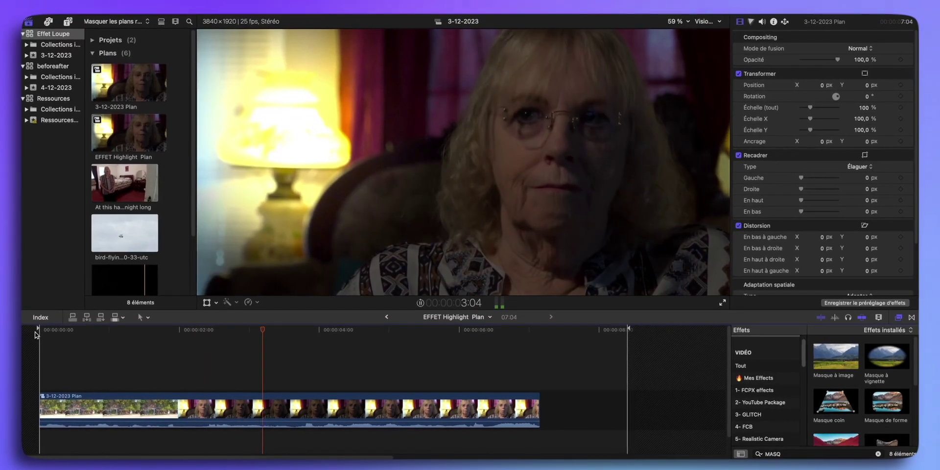
scroll(29, 335, "right", 5)
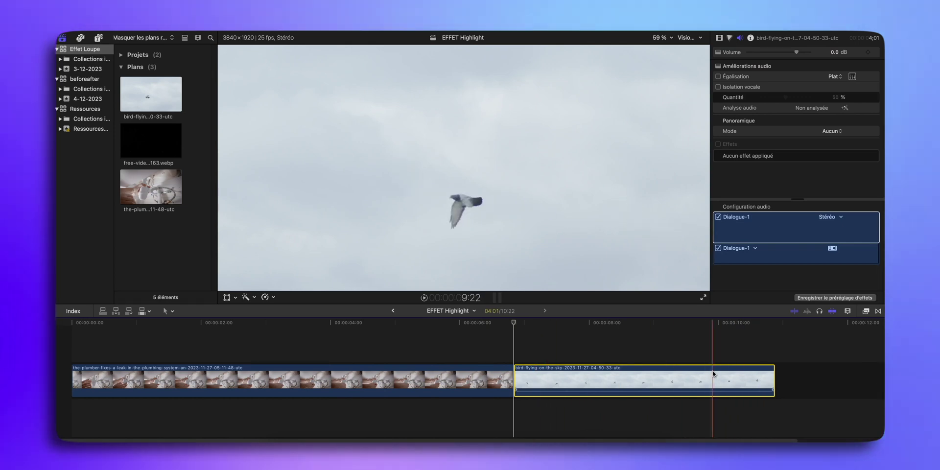
Step: Place the black free-video-3045163.webp clip over the plumber clip, extend it to the end, and set opacity to 85,31 %
left_click(670, 374)
left_click(211, 373)
mouse_move(164, 141)
left_mouse_down()
mouse_move(163, 339)
mouse_move(72, 339)
left_mouse_up()
left_click_drag(422, 344, 513, 344)
left_click(327, 351)
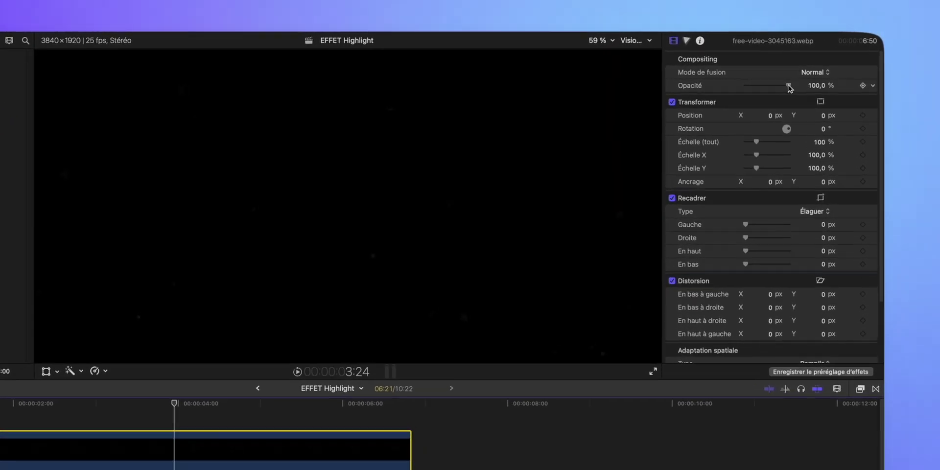
left_click_drag(810, 73, 781, 87)
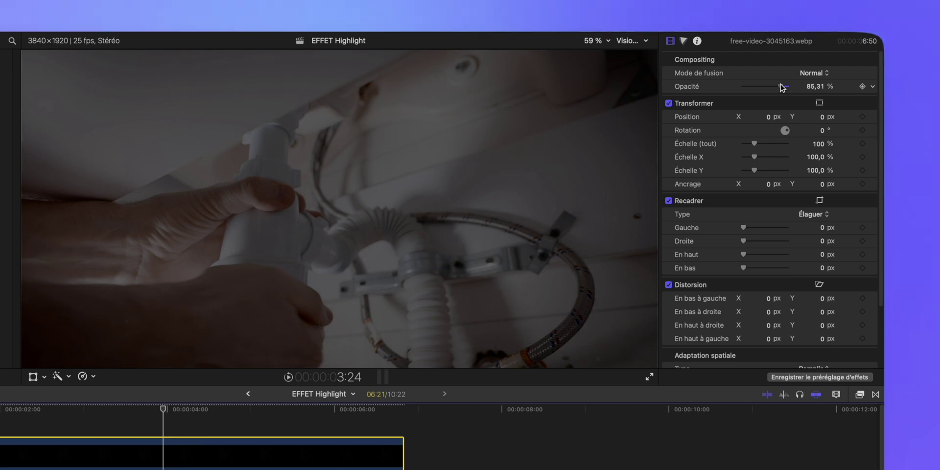
left_click(861, 395)
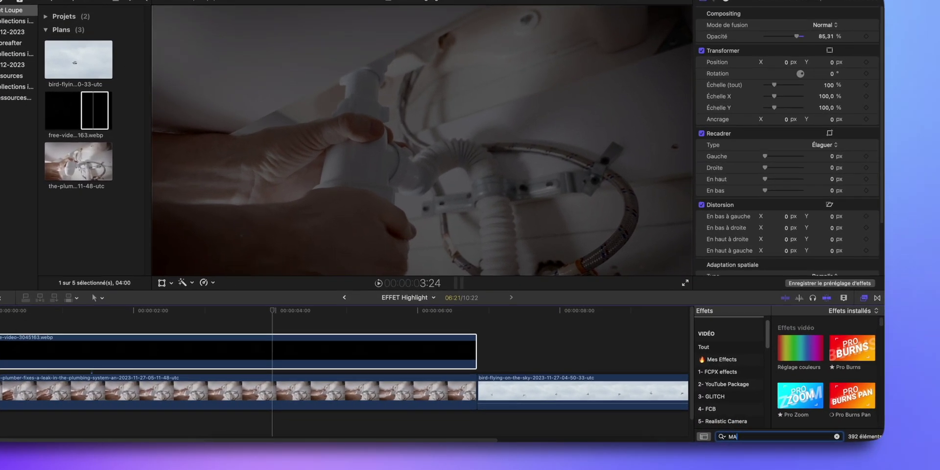
Step: Apply Masque de forme to the black overlay and shape it into a circle over the plumber's hand
type("MASQ")
left_click_drag(826, 363, 265, 359)
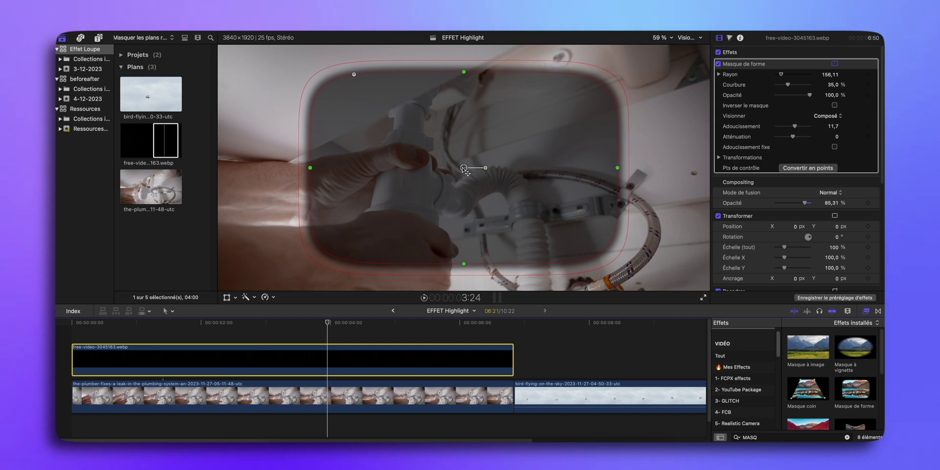
left_click_drag(464, 169, 395, 219)
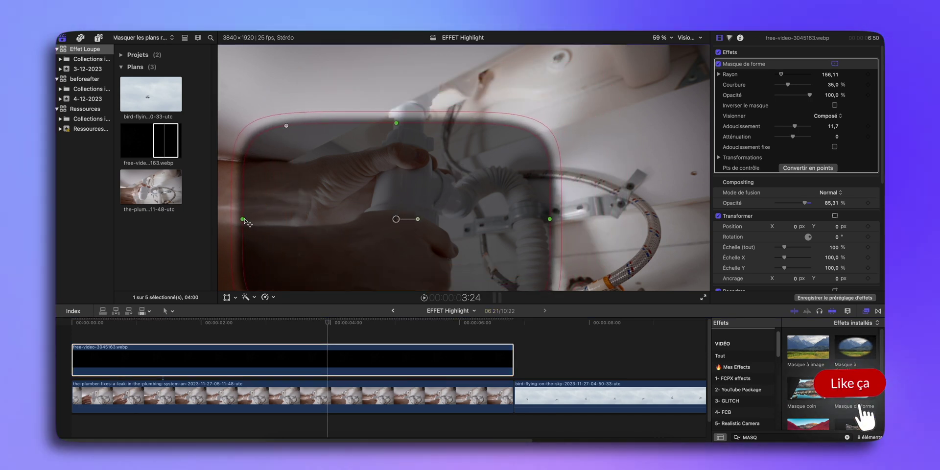
left_click_drag(242, 219, 344, 219)
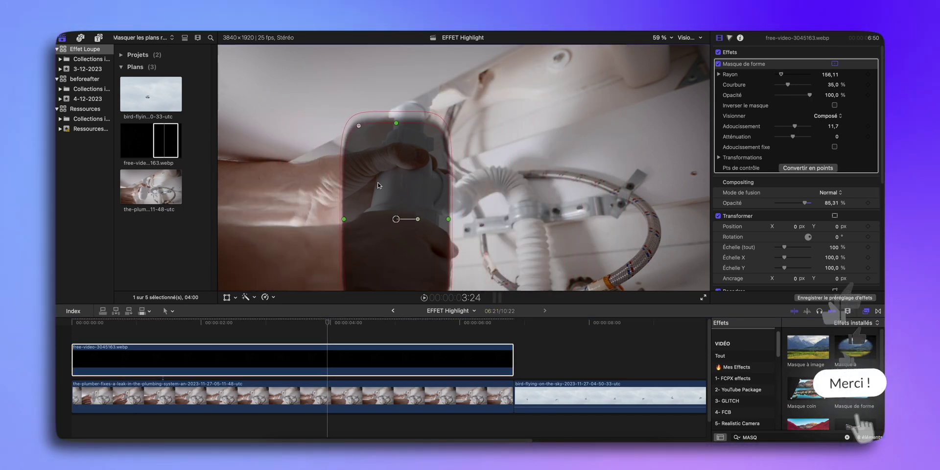
mouse_move(399, 127)
left_mouse_down()
mouse_move(401, 170)
mouse_move(364, 186)
left_mouse_up()
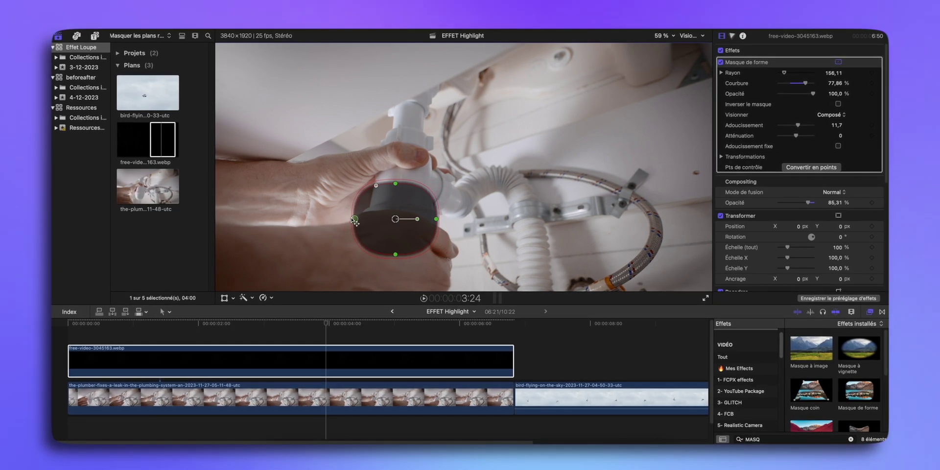
Step: Set the mask radius to 216 and feather to 57,0, invert it, and play from the start
left_click_drag(787, 71, 789, 72)
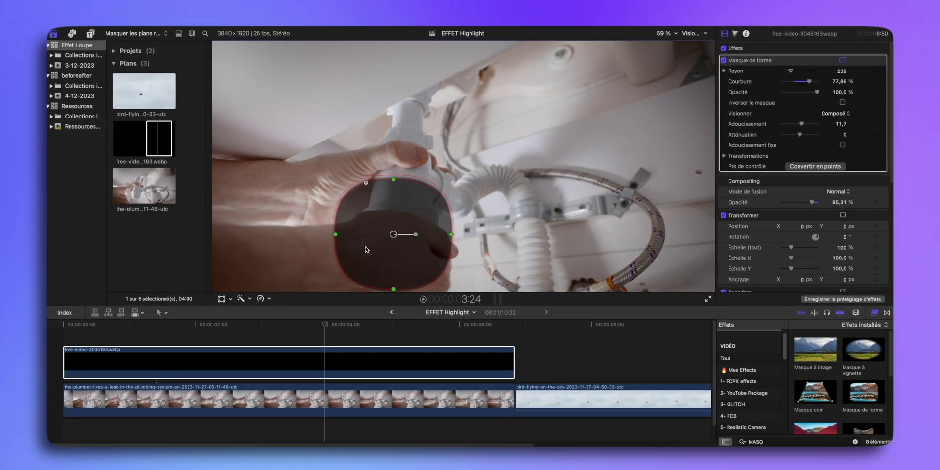
left_click_drag(810, 122, 823, 124)
left_click(854, 98)
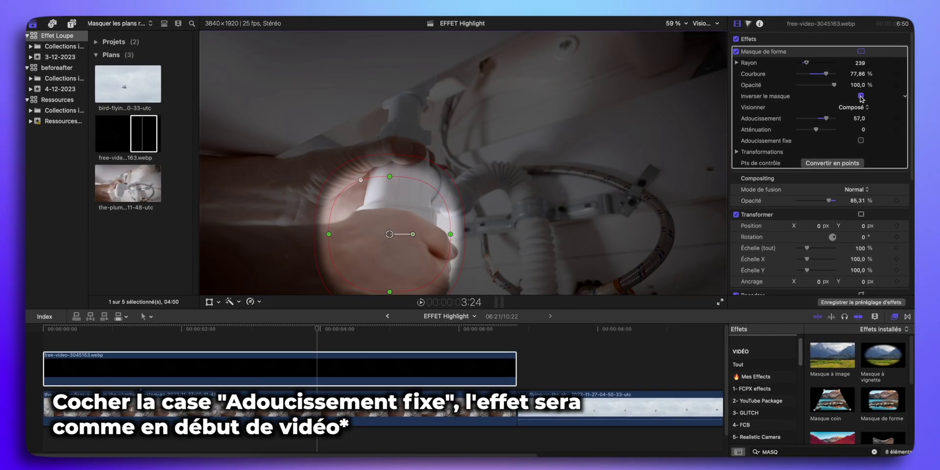
left_click_drag(806, 63, 805, 64)
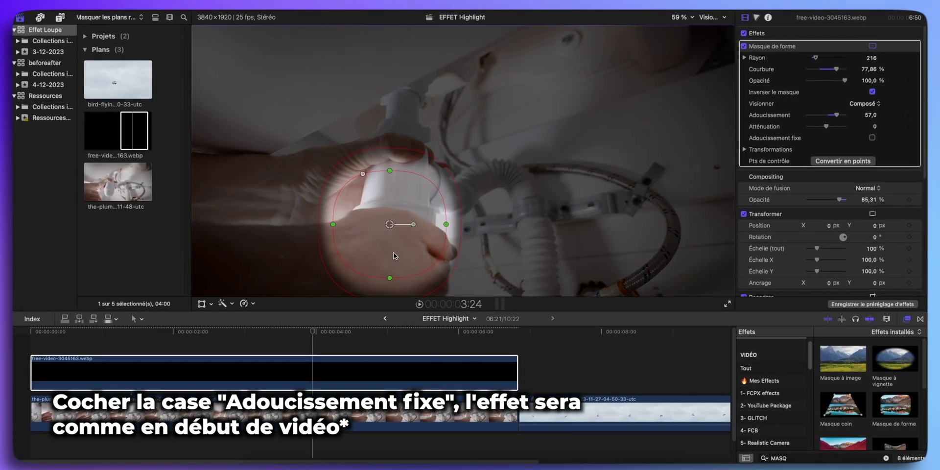
key("space")
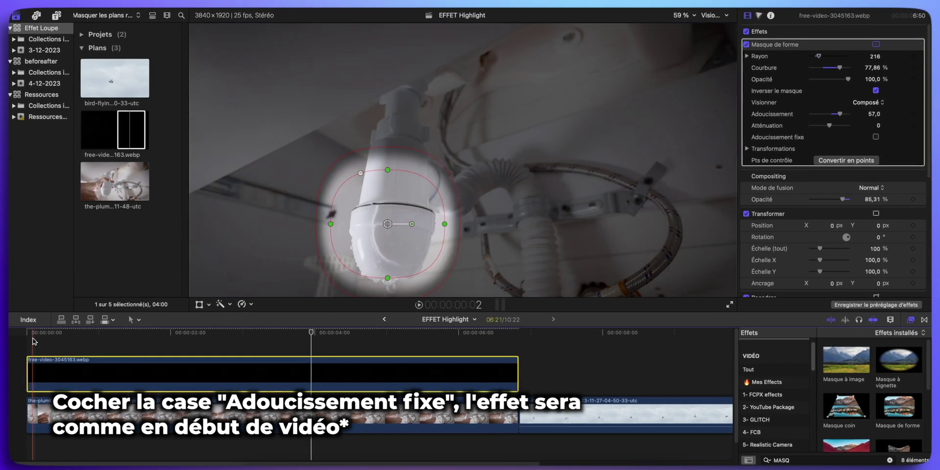
left_click(30, 342)
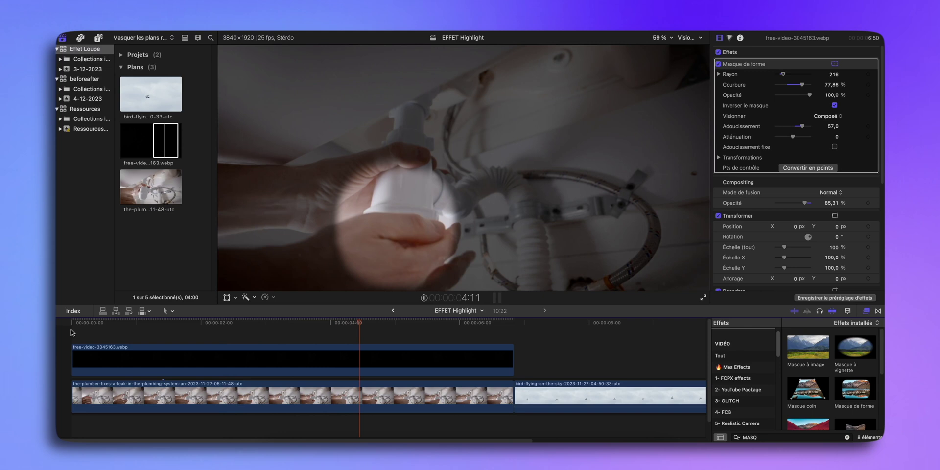
key("space")
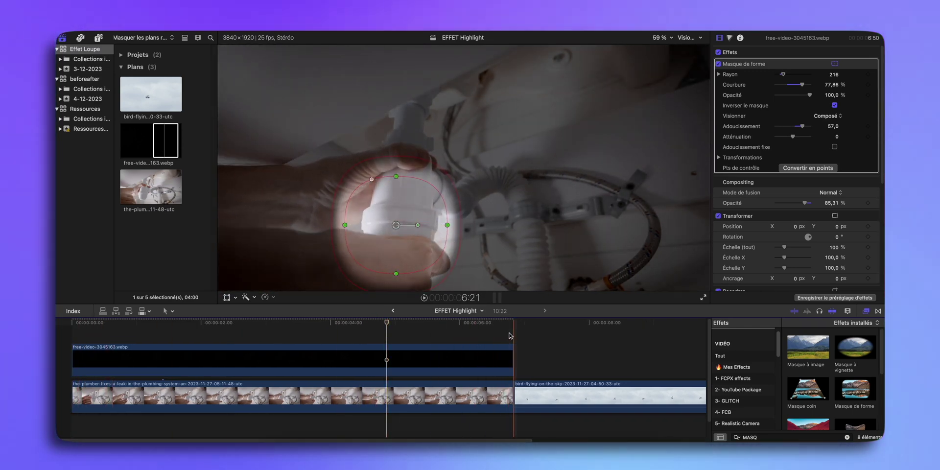
left_click(204, 353)
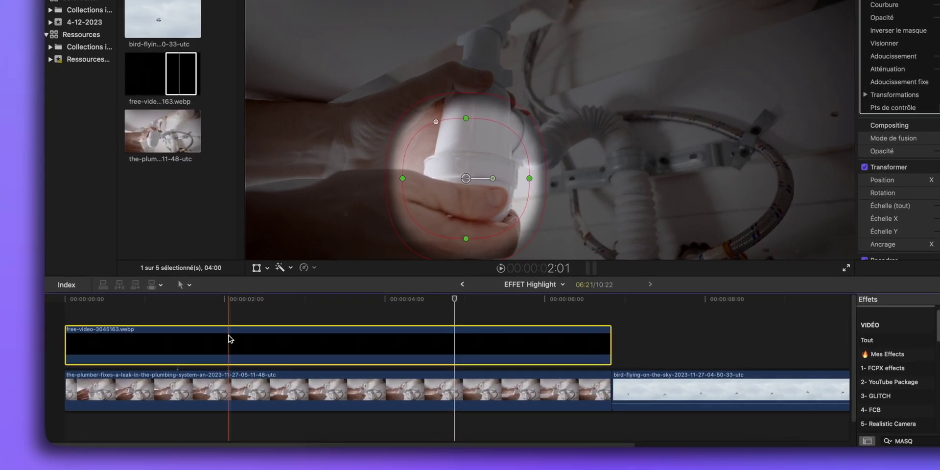
Step: Add an opacity fade-in at the overlay's start and a roughly one-second fade-out at its end
right_click(205, 354)
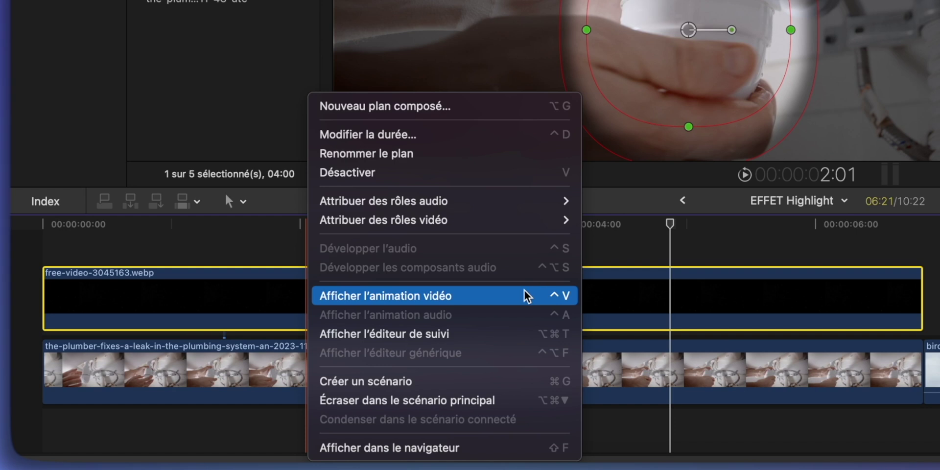
left_click(491, 300)
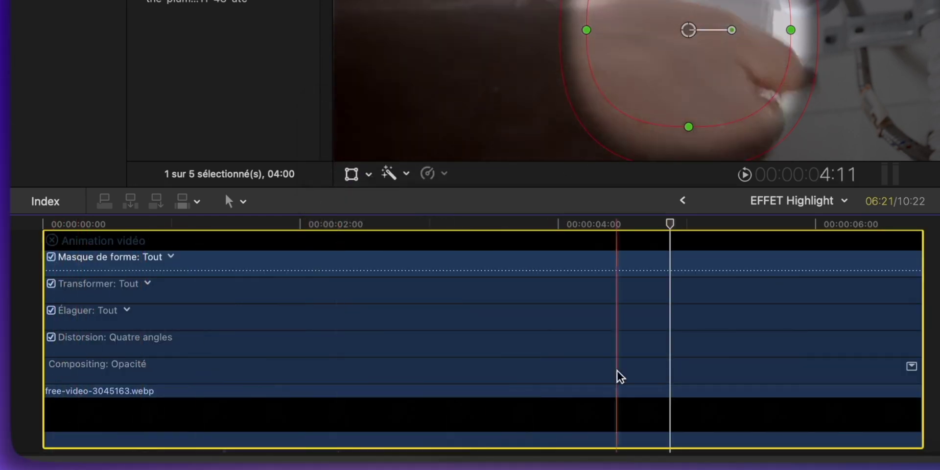
left_click(912, 366)
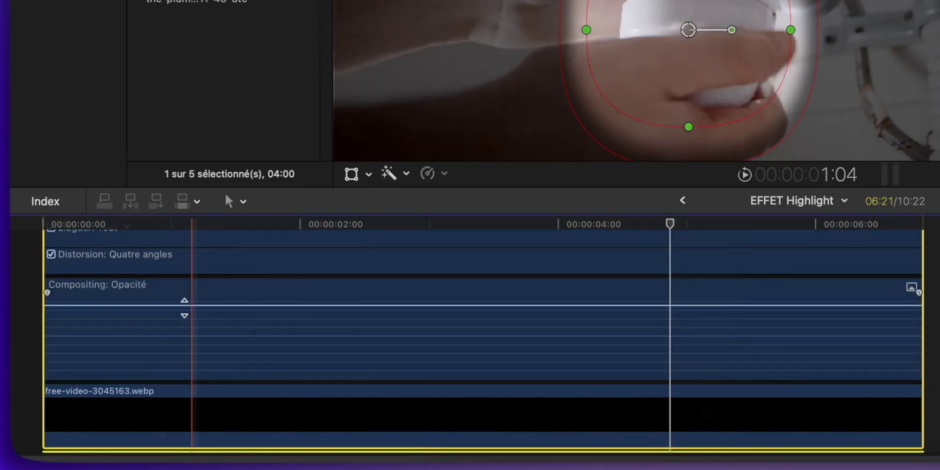
left_click_drag(41, 294, 151, 292)
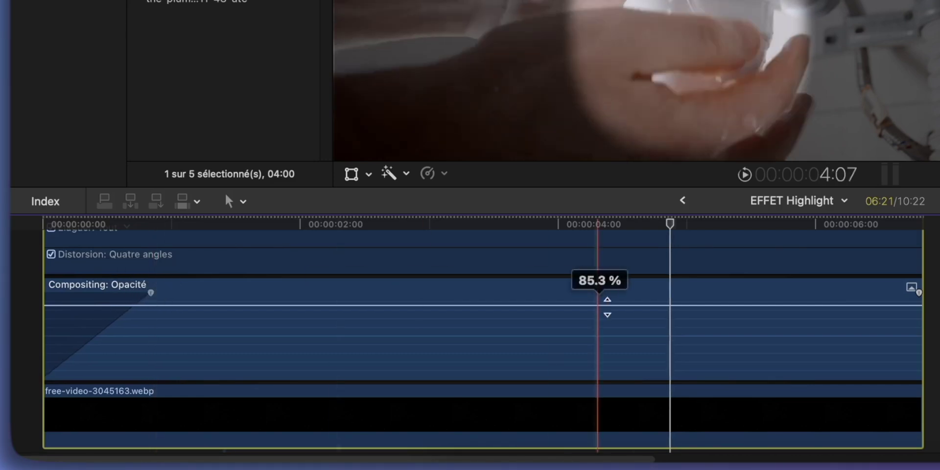
left_click_drag(919, 293, 835, 291)
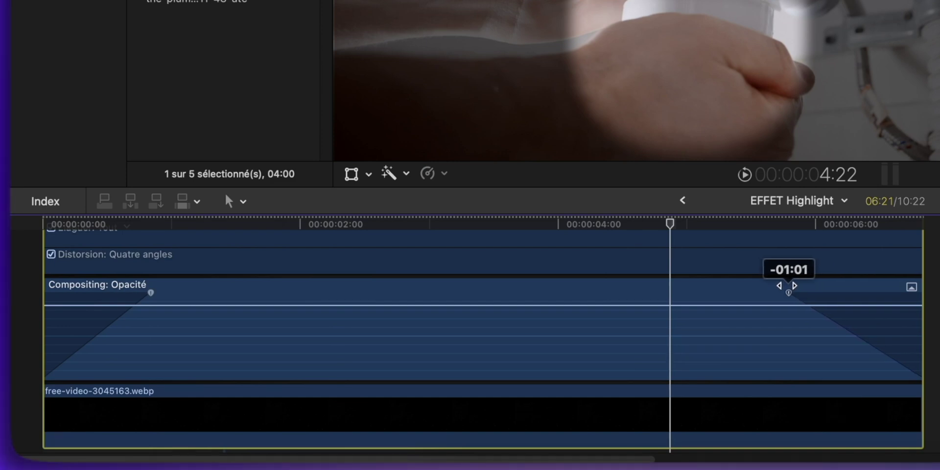
left_click_drag(789, 286, 787, 288)
Step: Collapse the opacity curve and play back to check the overlay fades
left_click(911, 288)
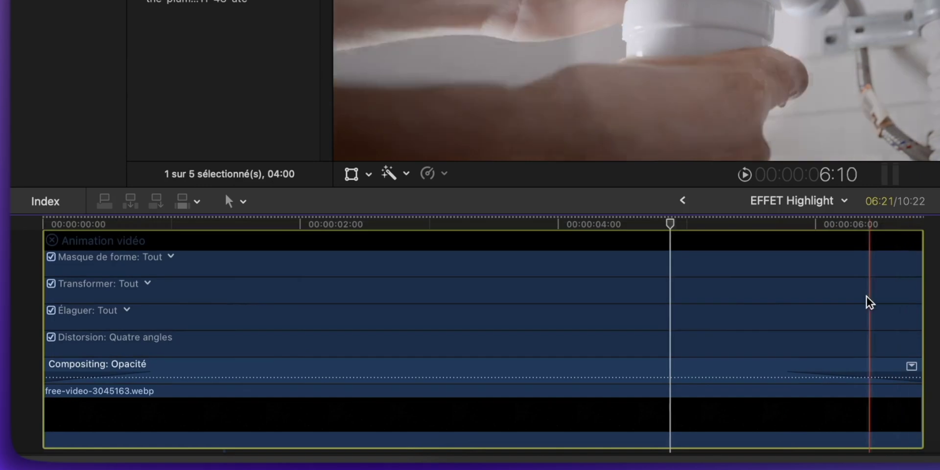
scroll(25, 404, "down", 1)
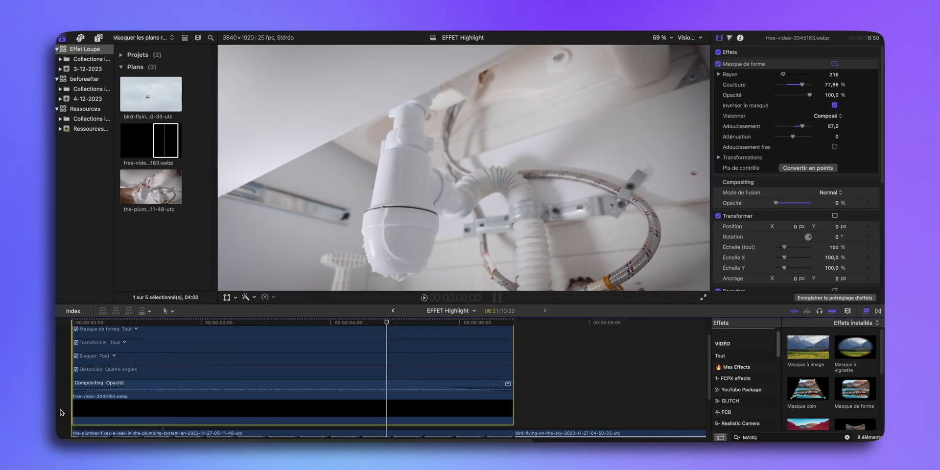
key("space")
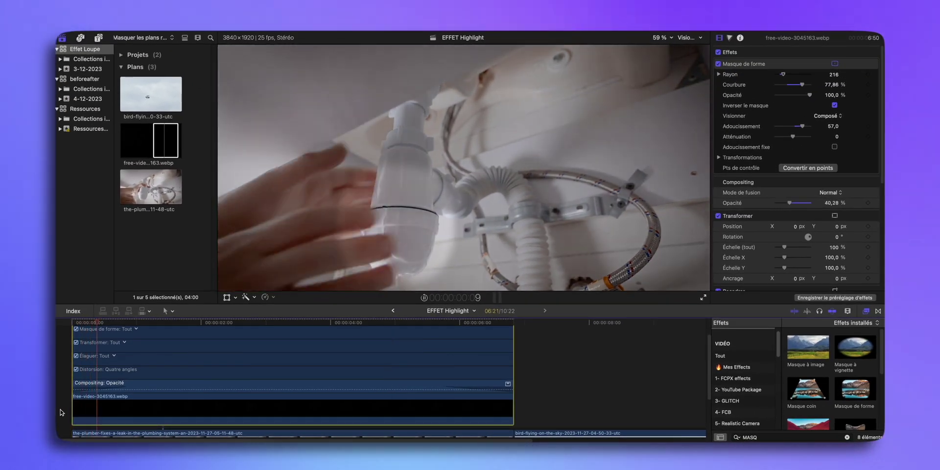
Step: Nudge the spotlight circle slightly right onto the plumber's hand and replay from the start
left_click(753, 72)
left_click_drag(397, 238, 402, 238)
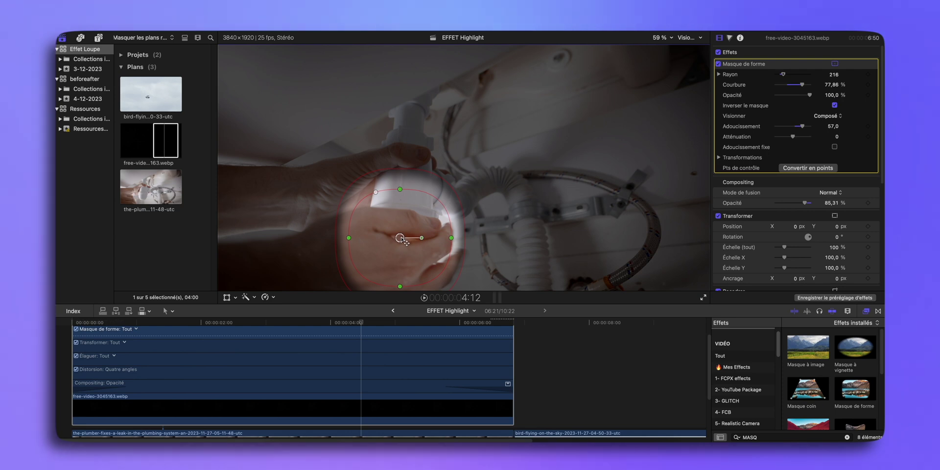
key("Home")
key("space")
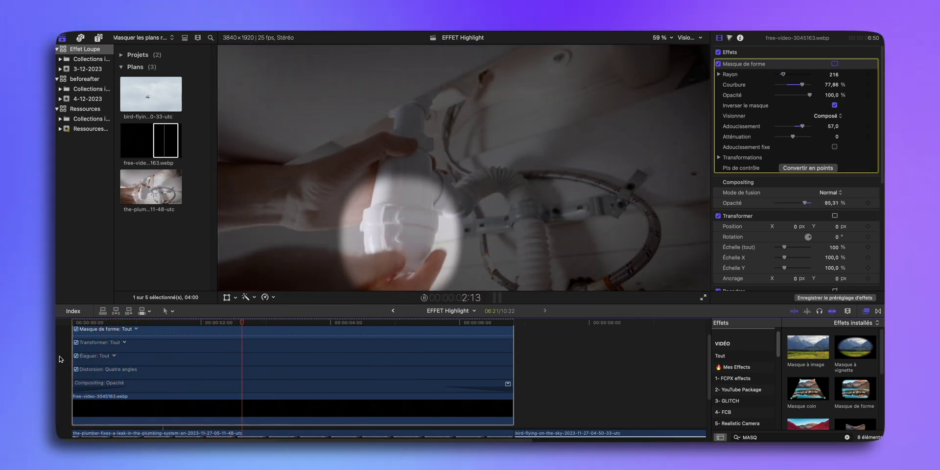
key("space")
Step: Increase the mask feathering to 99 and replay to check the softer edge
left_click_drag(801, 130, 819, 127)
key("Home")
key("space")
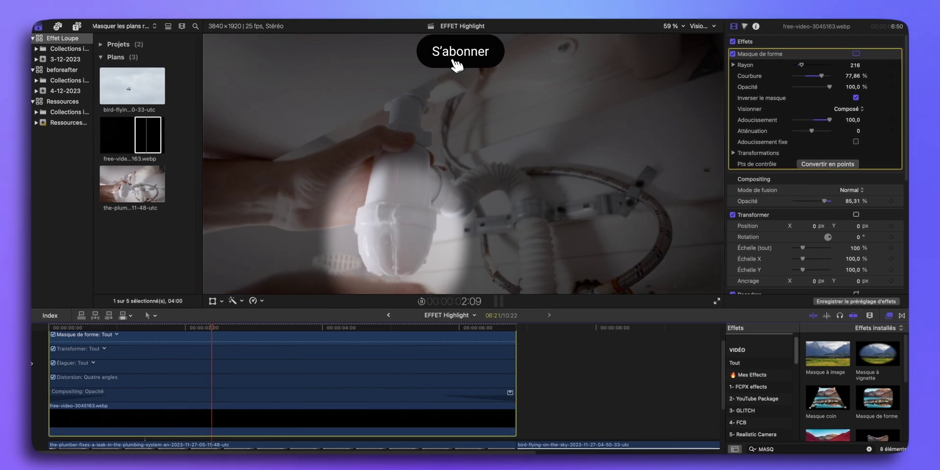
key("space")
Step: Move the spotlight up over the hand, then copy the black overlay above the bird clip
left_click_drag(398, 249, 395, 195)
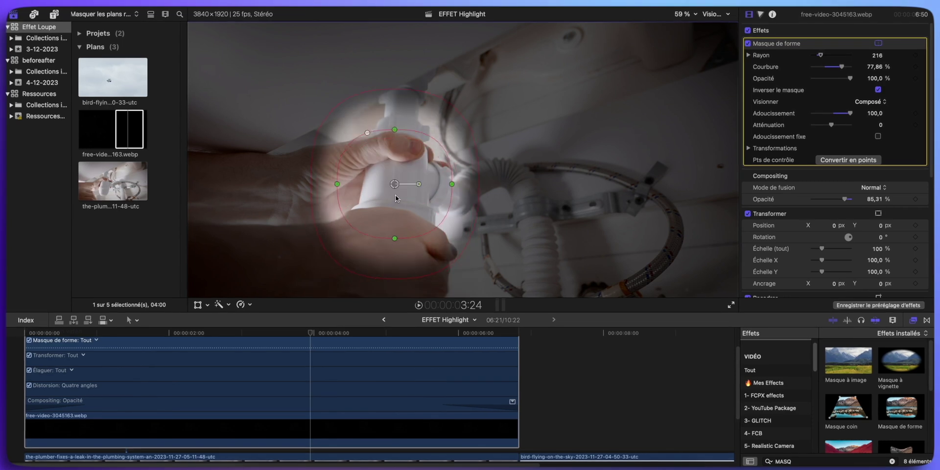
scroll(285, 375, "right", 5)
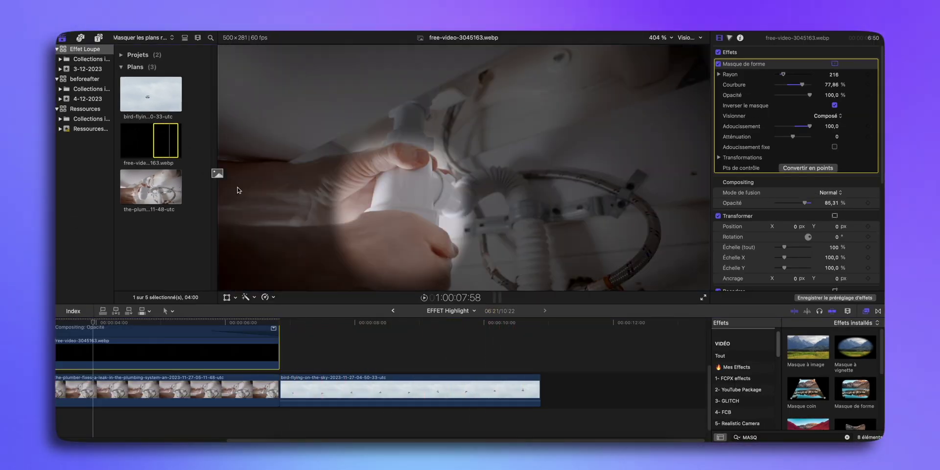
mouse_move(151, 142)
left_mouse_down()
mouse_move(300, 350)
mouse_move(334, 368)
left_mouse_up()
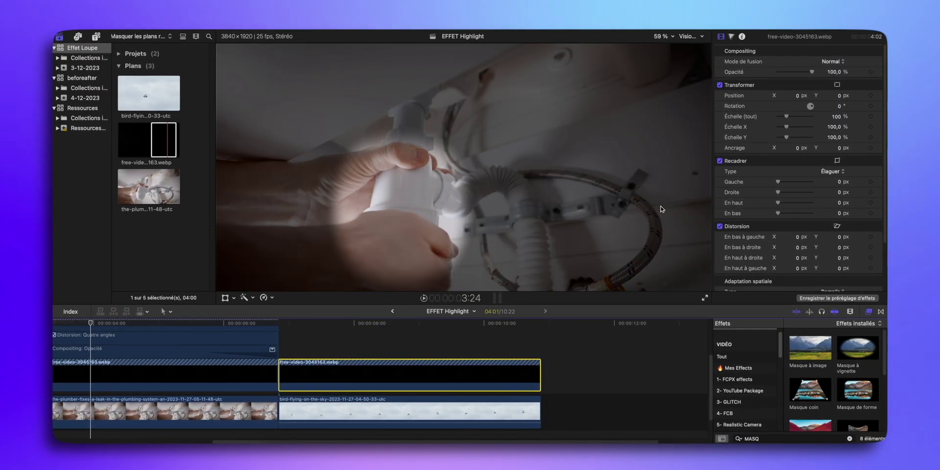
Step: Set the bird overlay's opacity to 85,98 % and add opacity fades at its start and end
left_click(398, 338)
left_click_drag(816, 72, 813, 69)
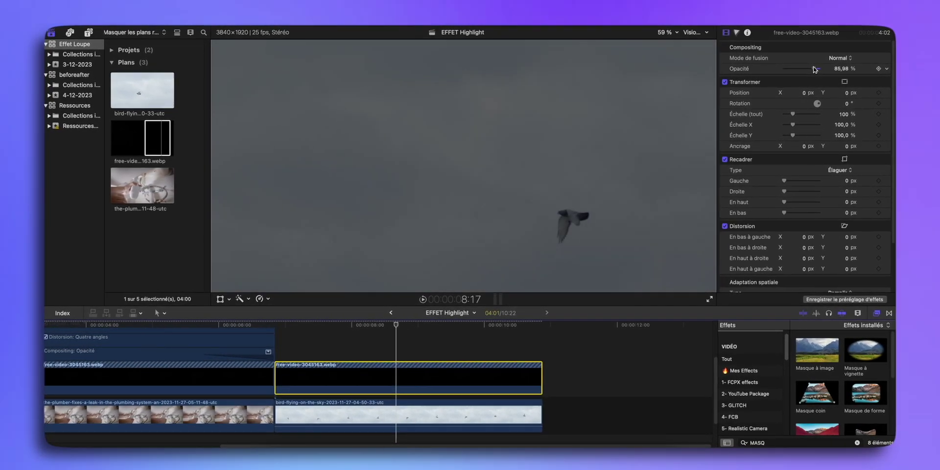
right_click(424, 383)
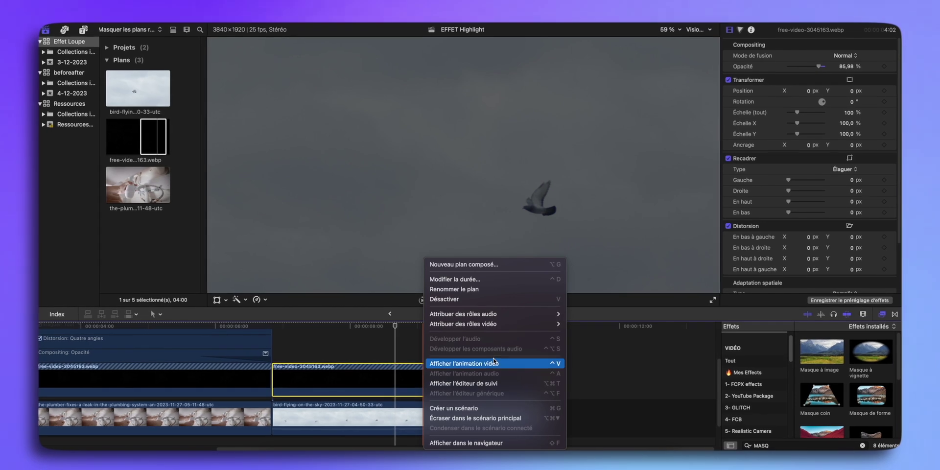
left_click(494, 363)
left_click(537, 388)
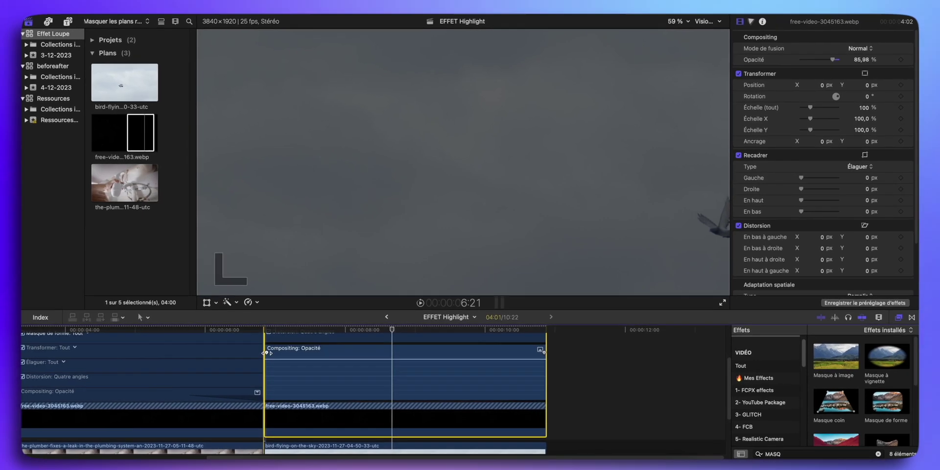
left_click_drag(266, 353, 304, 352)
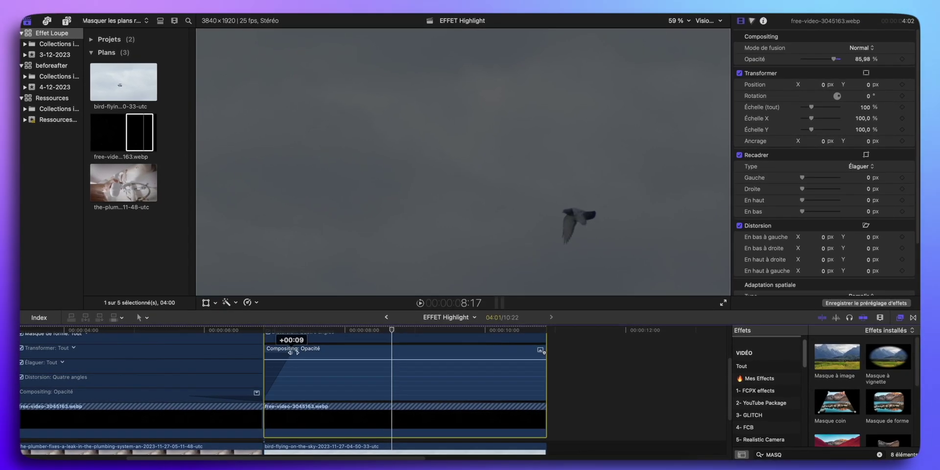
left_click_drag(541, 351, 493, 354)
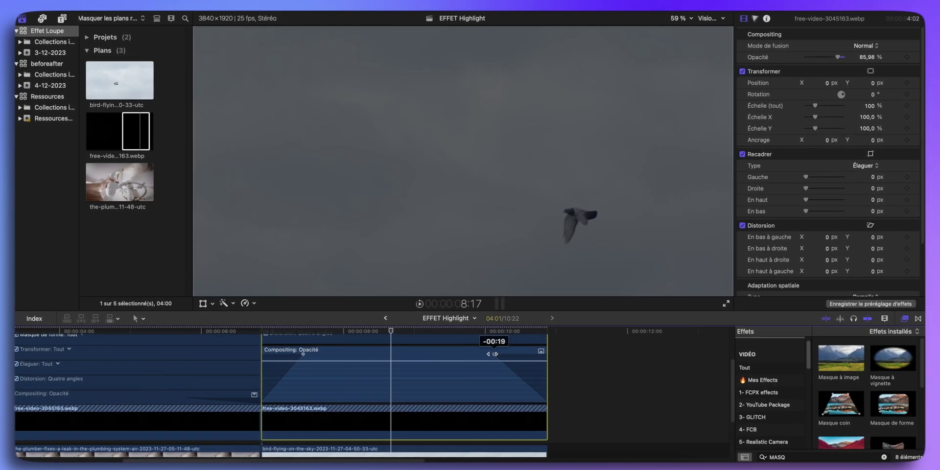
scroll(318, 373, "down", 2)
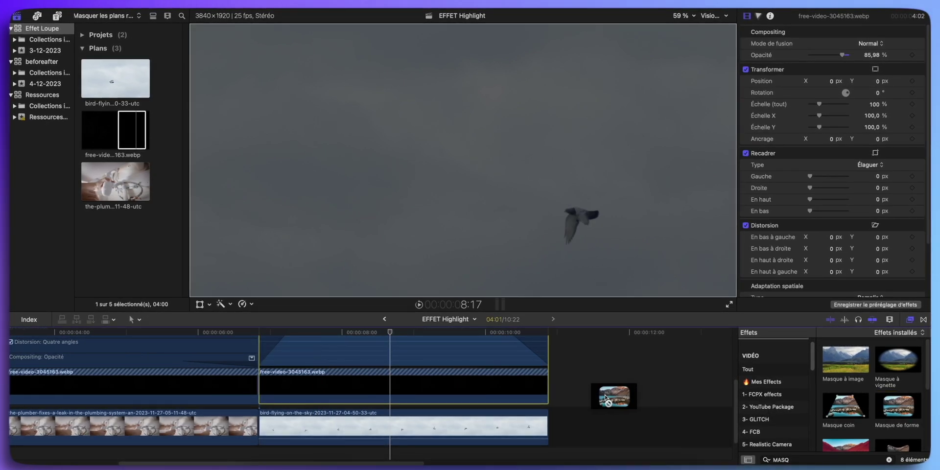
Step: Add Masque de forme to the bird overlay, sized round the bird with more curvature and 70,0 feathering
left_click_drag(395, 388, 395, 388)
left_click_drag(464, 166, 691, 216)
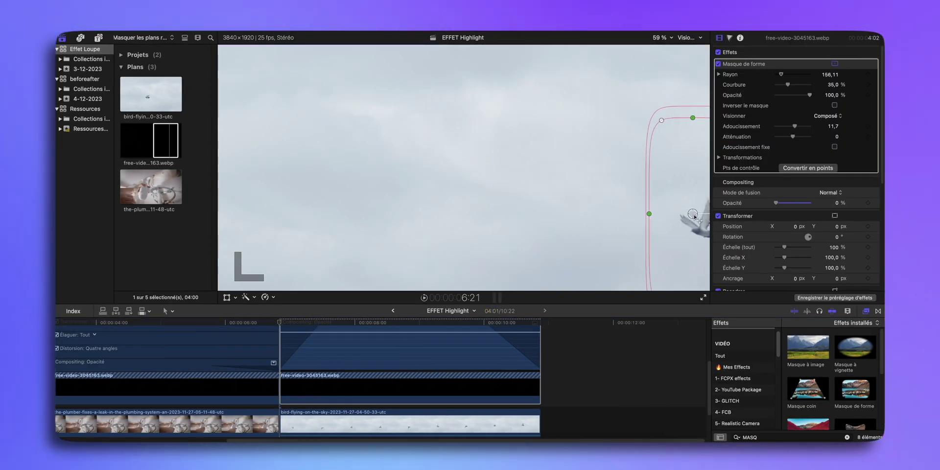
left_click_drag(690, 119, 690, 186)
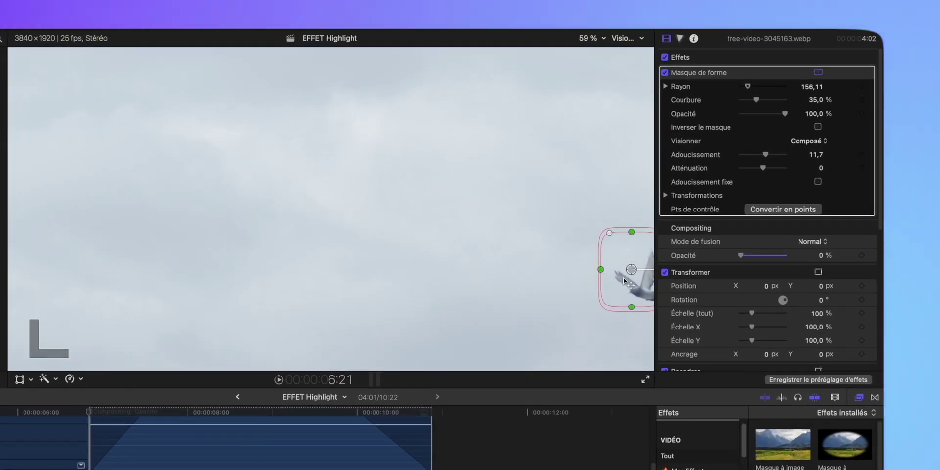
left_click_drag(601, 241, 605, 242)
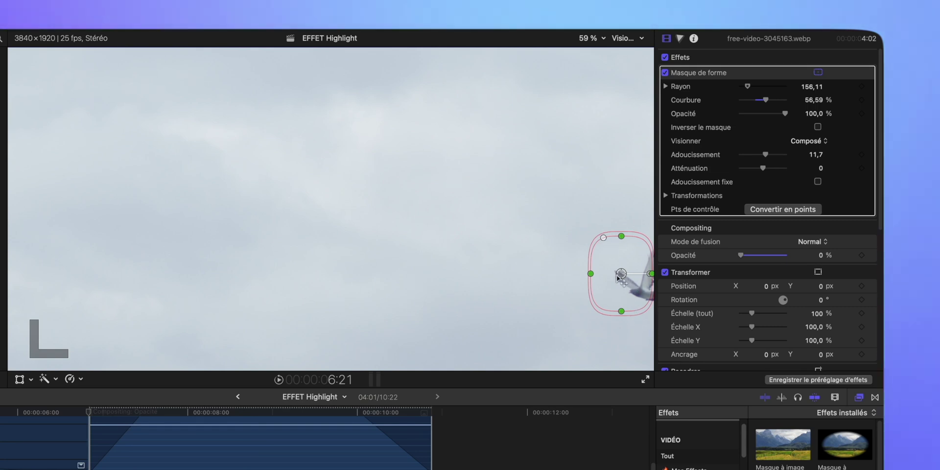
left_click_drag(765, 155, 775, 156)
left_click_drag(621, 273, 631, 277)
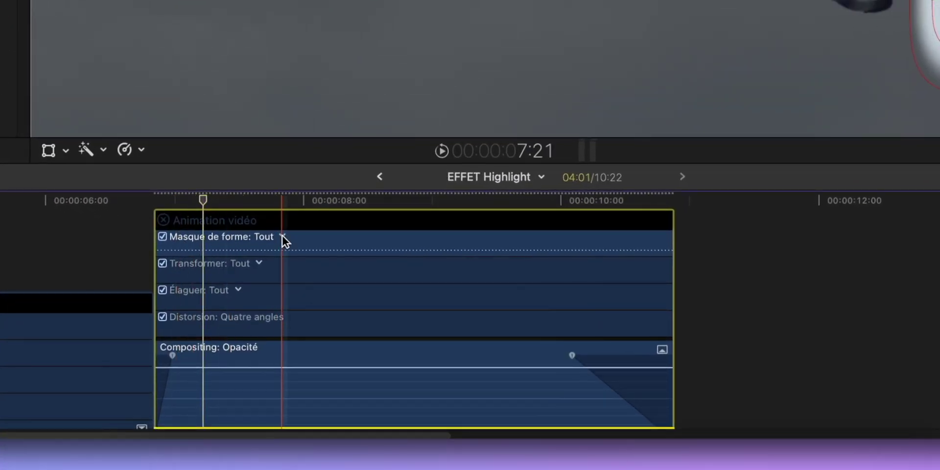
Step: Show the mask's Position animation lane and add a starting Position keyframe at 6:21
left_click(282, 237)
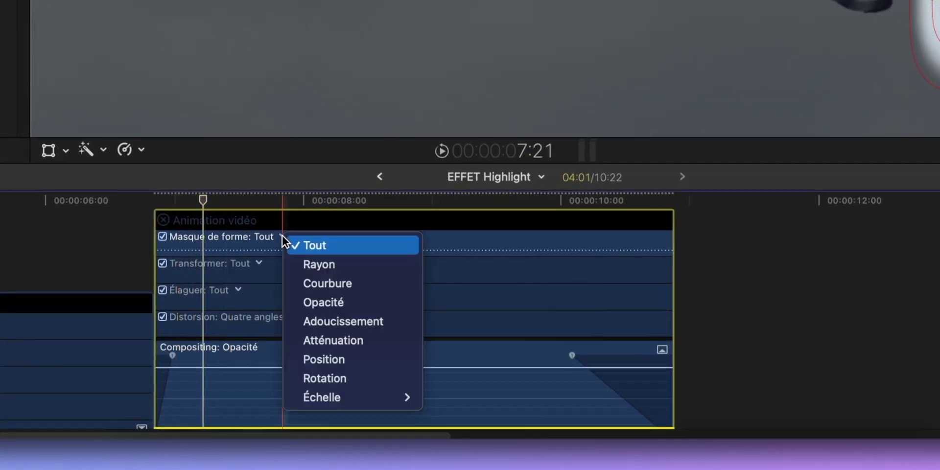
left_click(322, 360)
left_click_drag(203, 200, 158, 201)
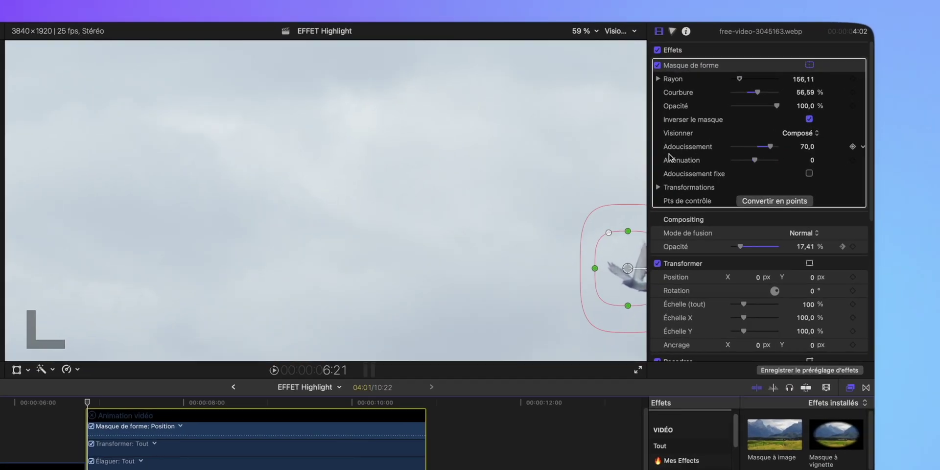
left_click(547, 242)
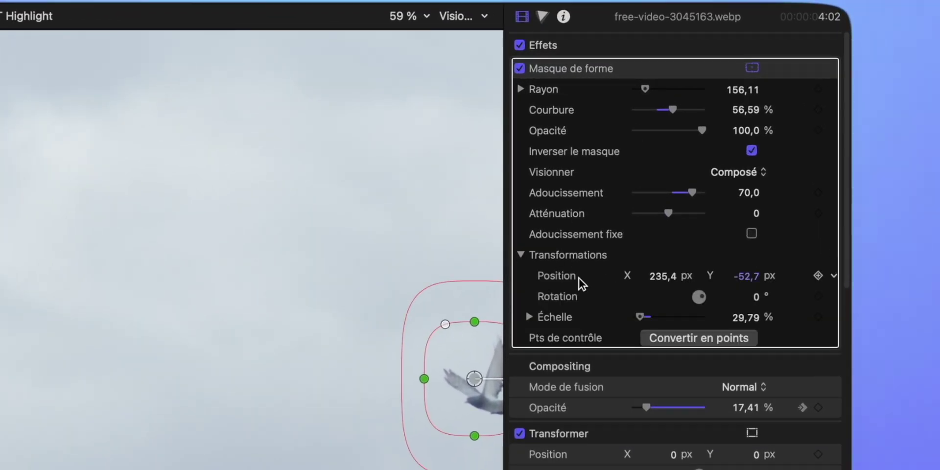
left_click(818, 276)
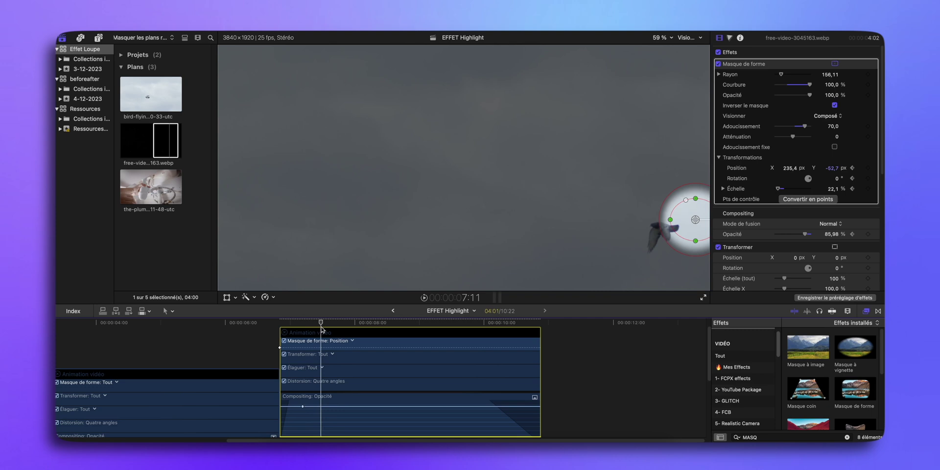
Step: Keyframe the mask onto the bird at two later points in the clip so it tracks the flight
left_click_drag(322, 329, 351, 325)
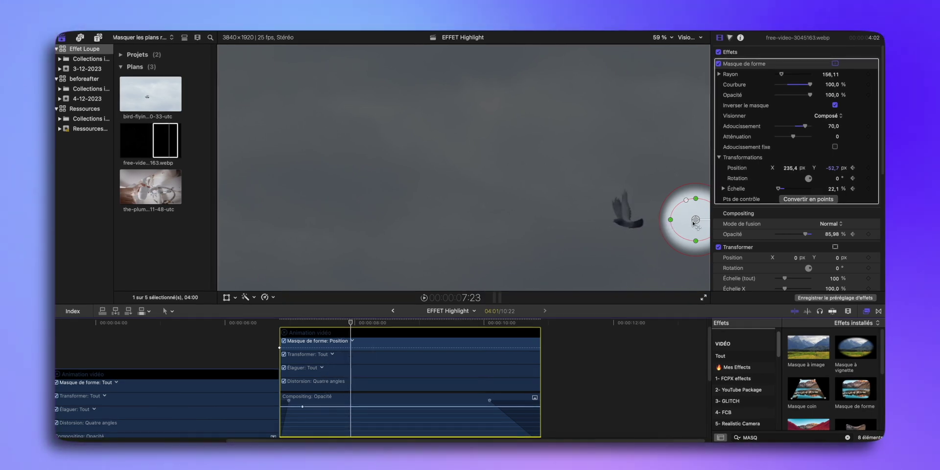
left_click_drag(693, 223, 646, 214)
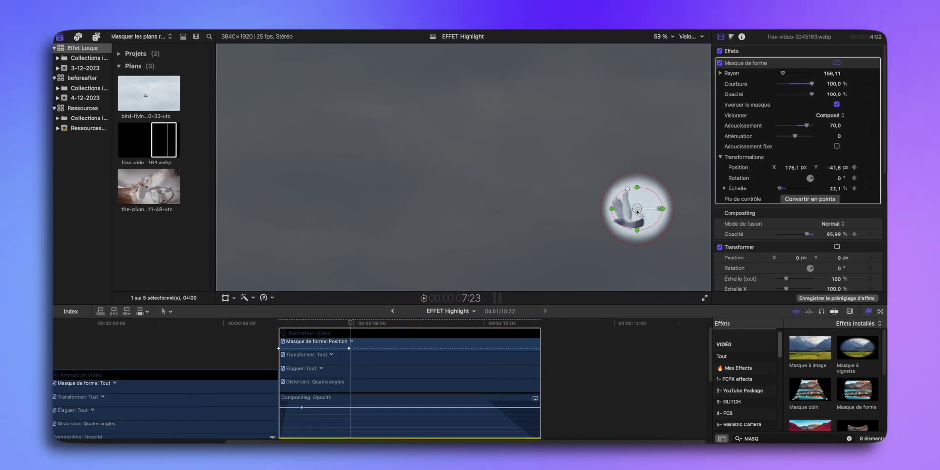
left_click(387, 325)
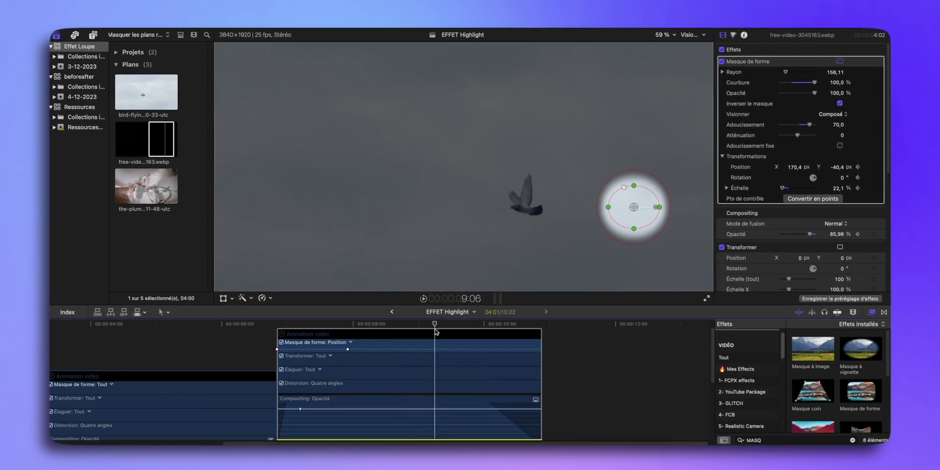
left_click_drag(436, 332, 475, 331)
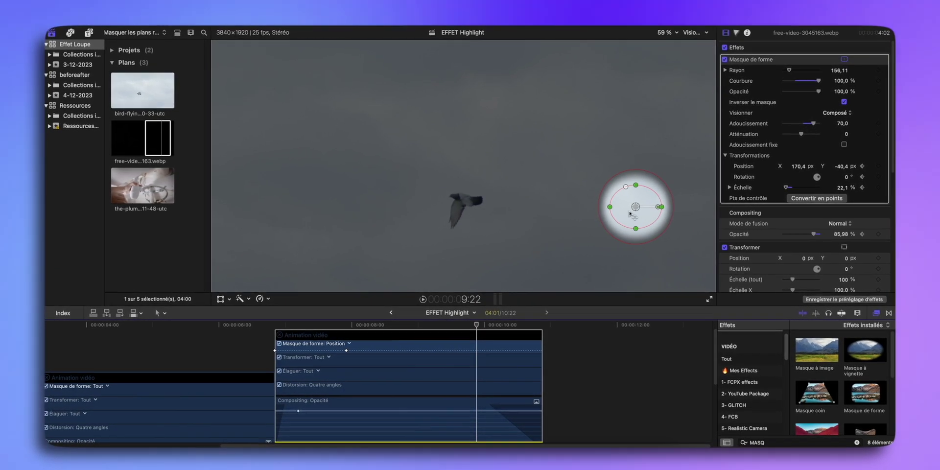
left_click_drag(636, 208, 468, 203)
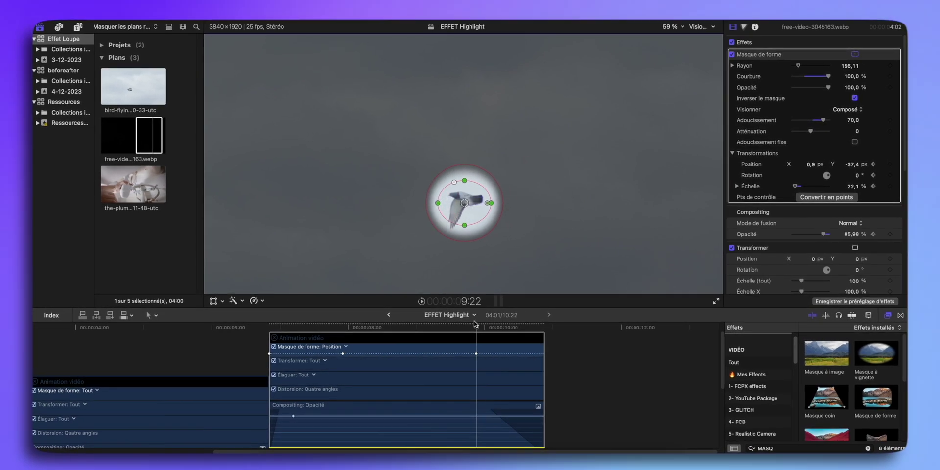
left_click_drag(483, 328, 523, 328)
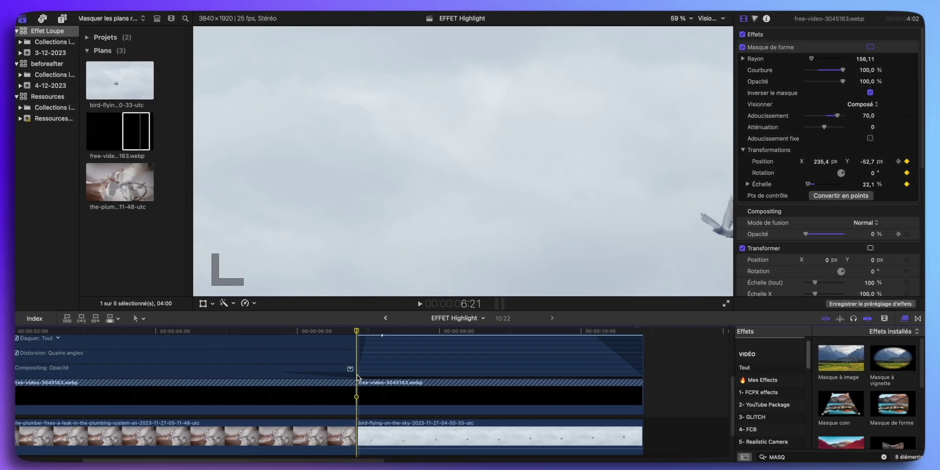
Step: Play back the bird tracking, then recentre the drifting mask on the bird at 7:20
key("space")
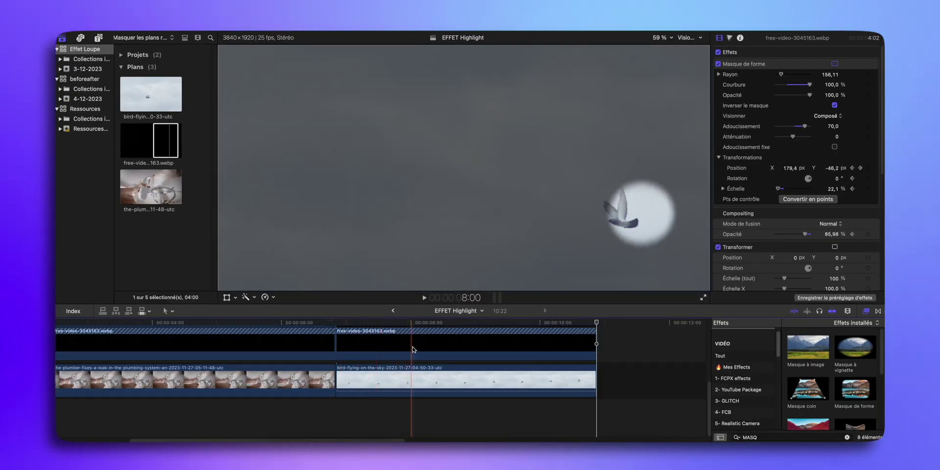
key("ctrl+v")
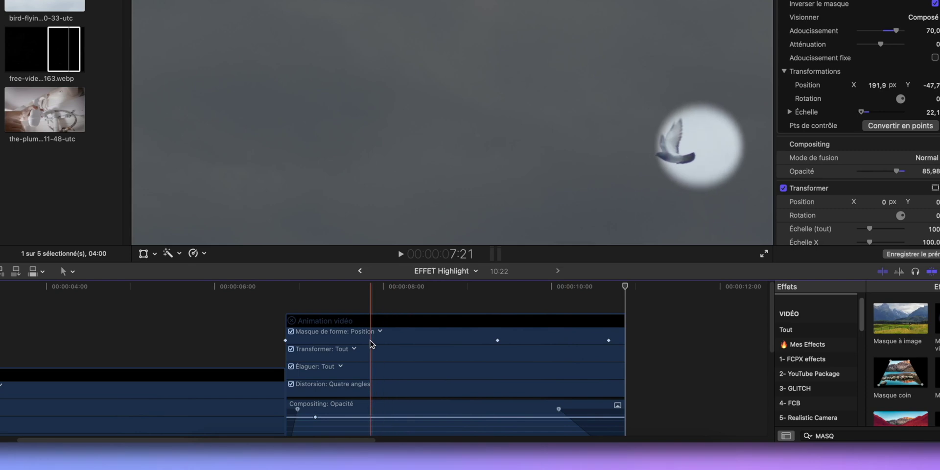
left_click(367, 337)
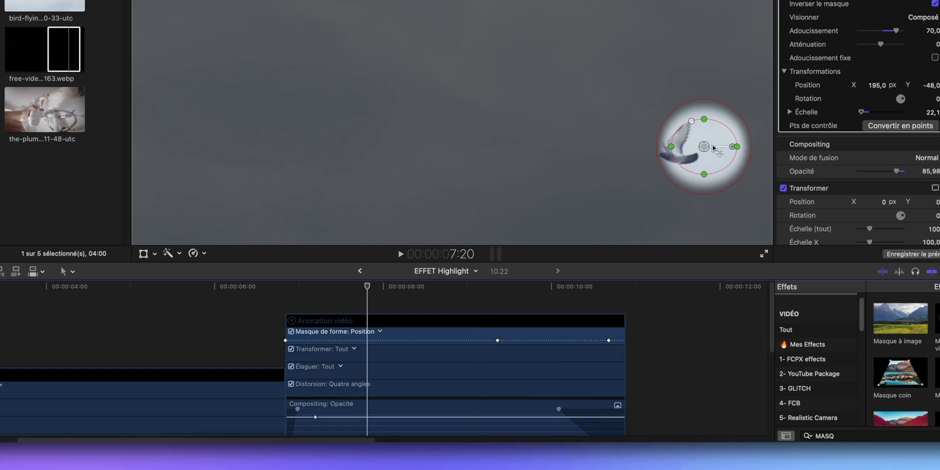
left_click_drag(714, 148, 681, 149)
Step: Scrub further ahead, nudge the mask back onto the bird, and check the remaining flight
left_click_drag(375, 287, 437, 289)
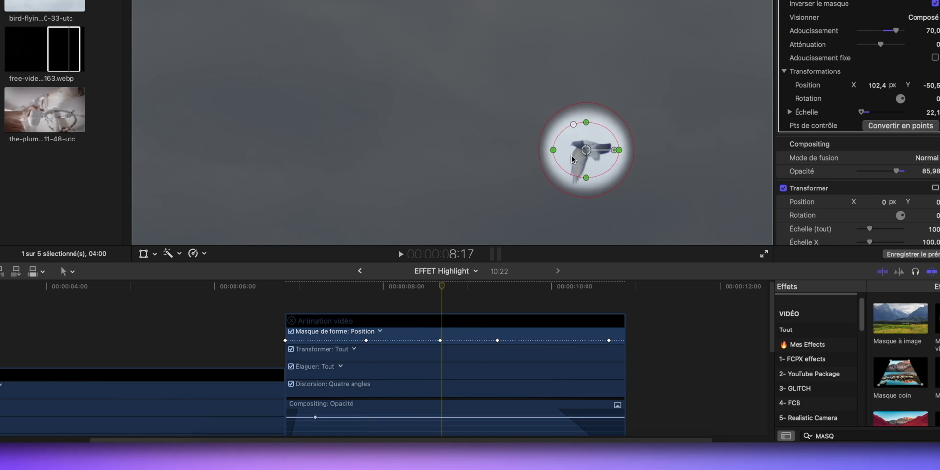
left_click_drag(572, 159, 572, 159)
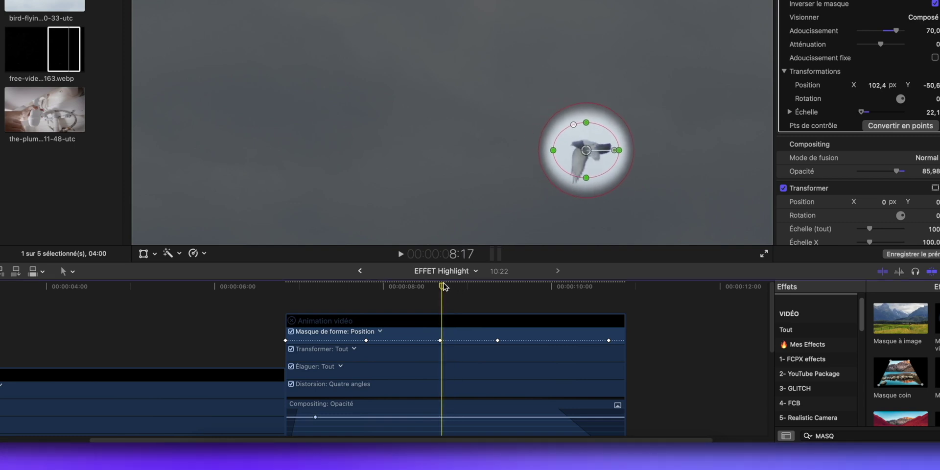
left_click_drag(443, 286, 563, 289)
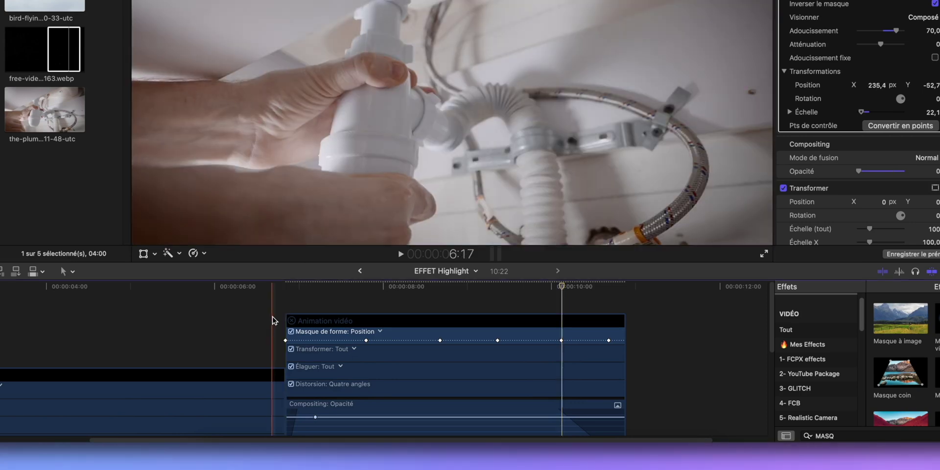
key("space")
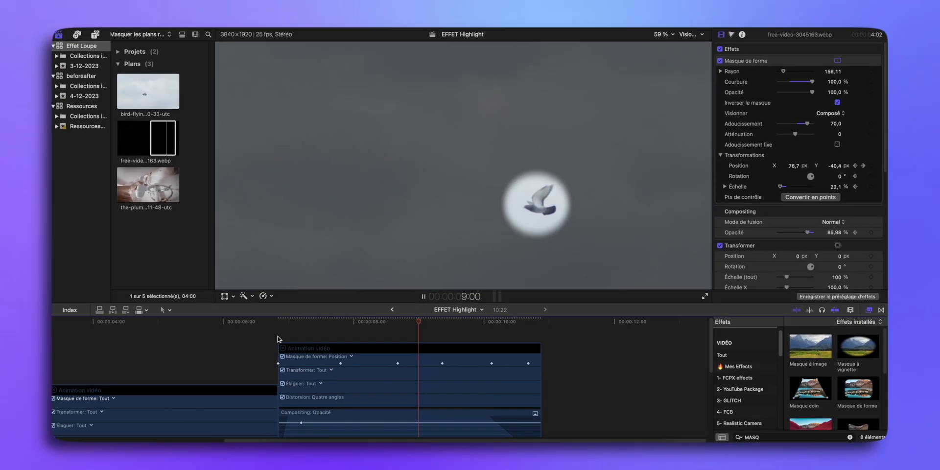